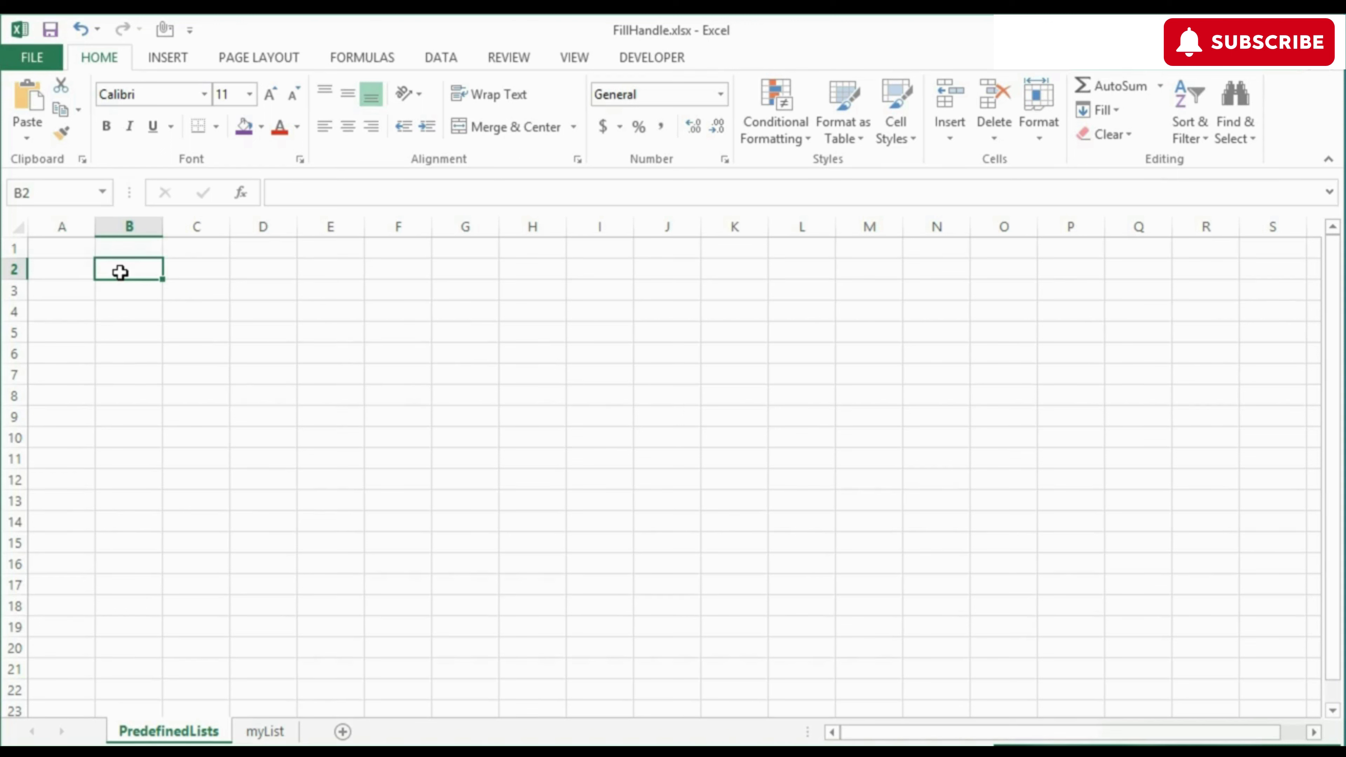
# - Enter March in B2, fill the month series down to B15, and autofit column B's width
pyautogui.write('Mar')
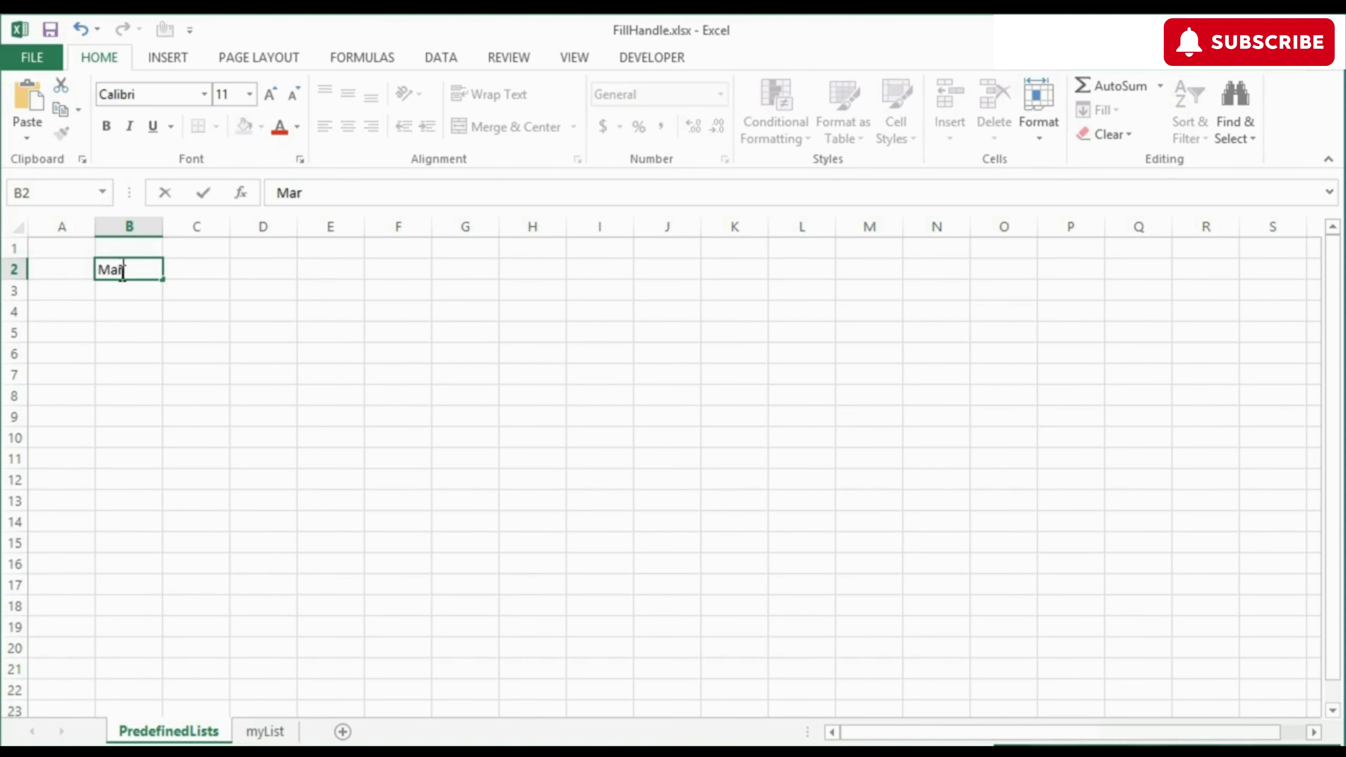
pyautogui.write('ch')
pyautogui.hotkey('ctrl', 'Return')
pyautogui.moveTo(162, 279); pyautogui.dragTo(160, 546)
pyautogui.doubleClick(162, 227)
# - Fill the month series from September in B8 right to H8, and from February in G8 up to G3
pyautogui.click(135, 396)
pyautogui.moveTo(175, 407); pyautogui.dragTo(503, 291)
pyautogui.click(472, 396)
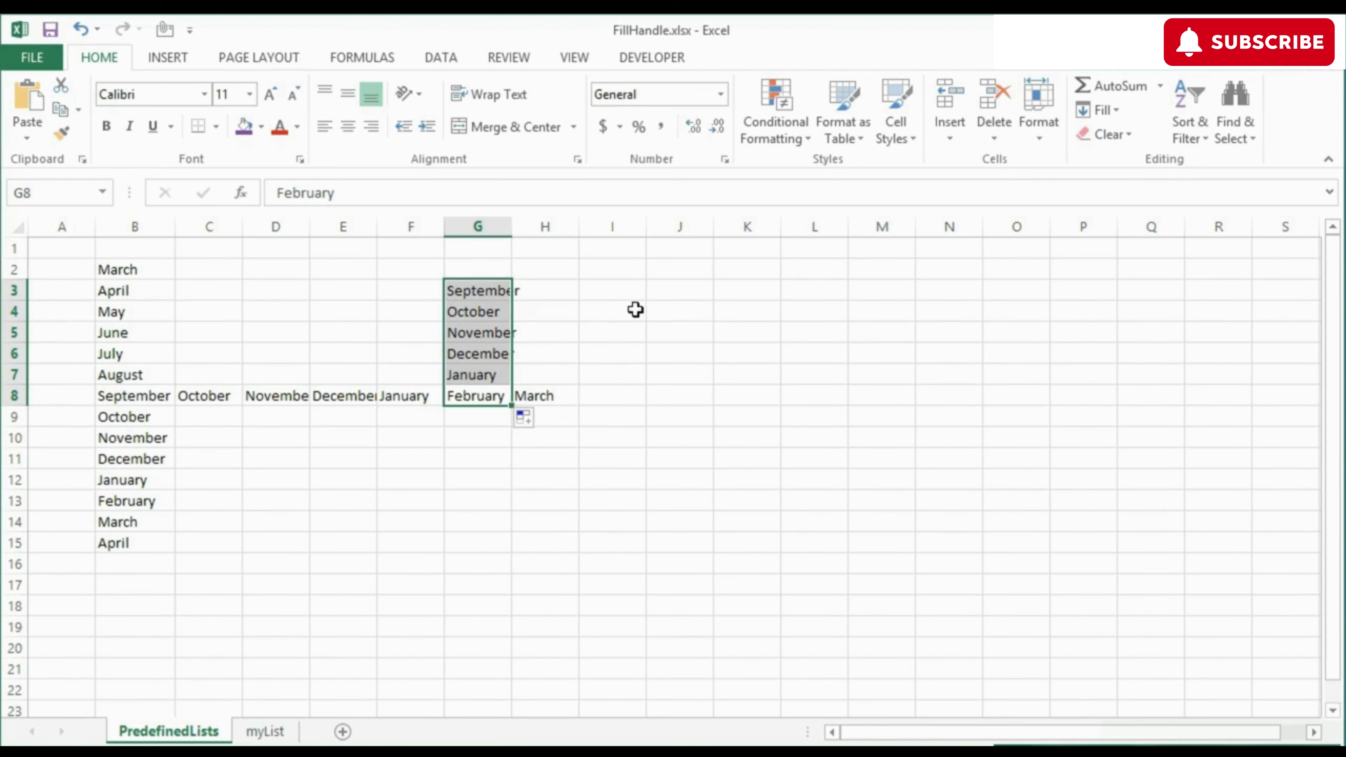
# - Enter feb in I4 and fill the abbreviated month series down to I11 and right to L4
pyautogui.click(636, 310)
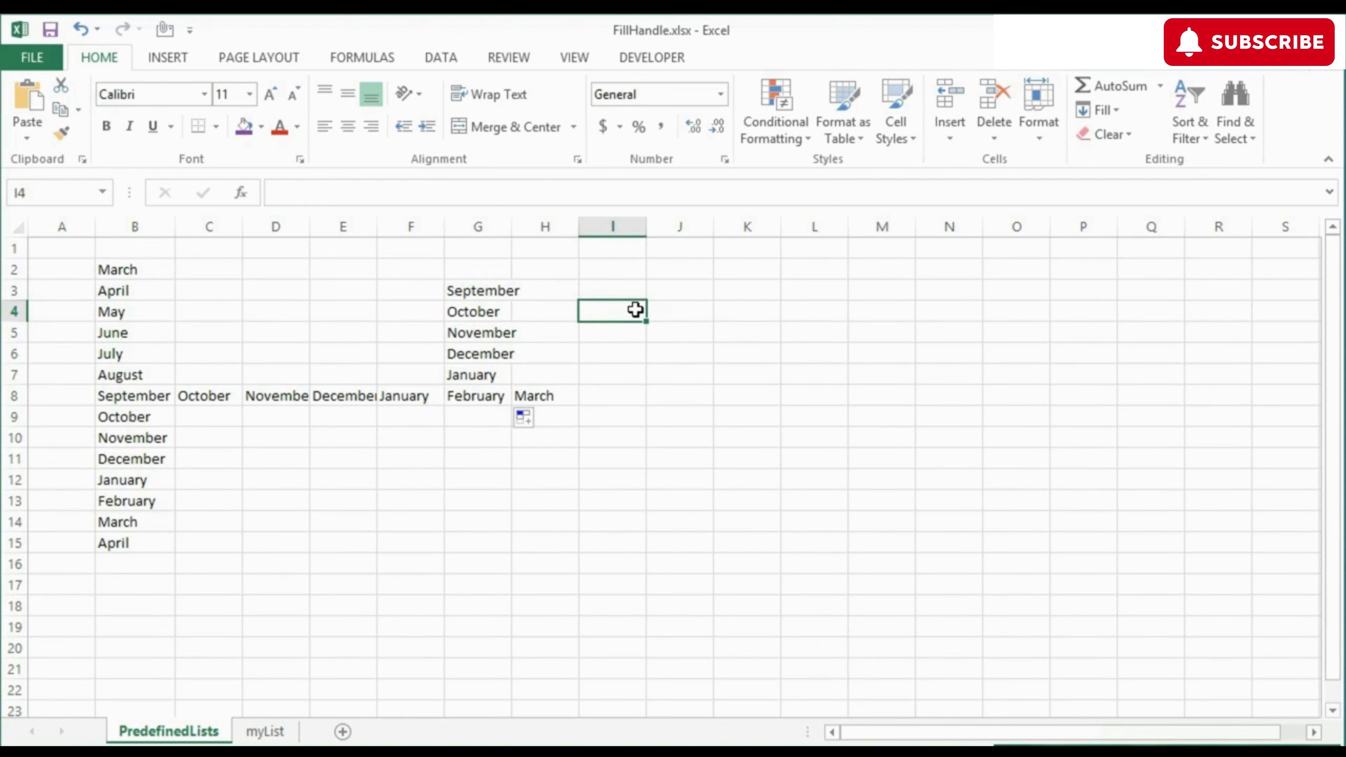
pyautogui.write('feb')
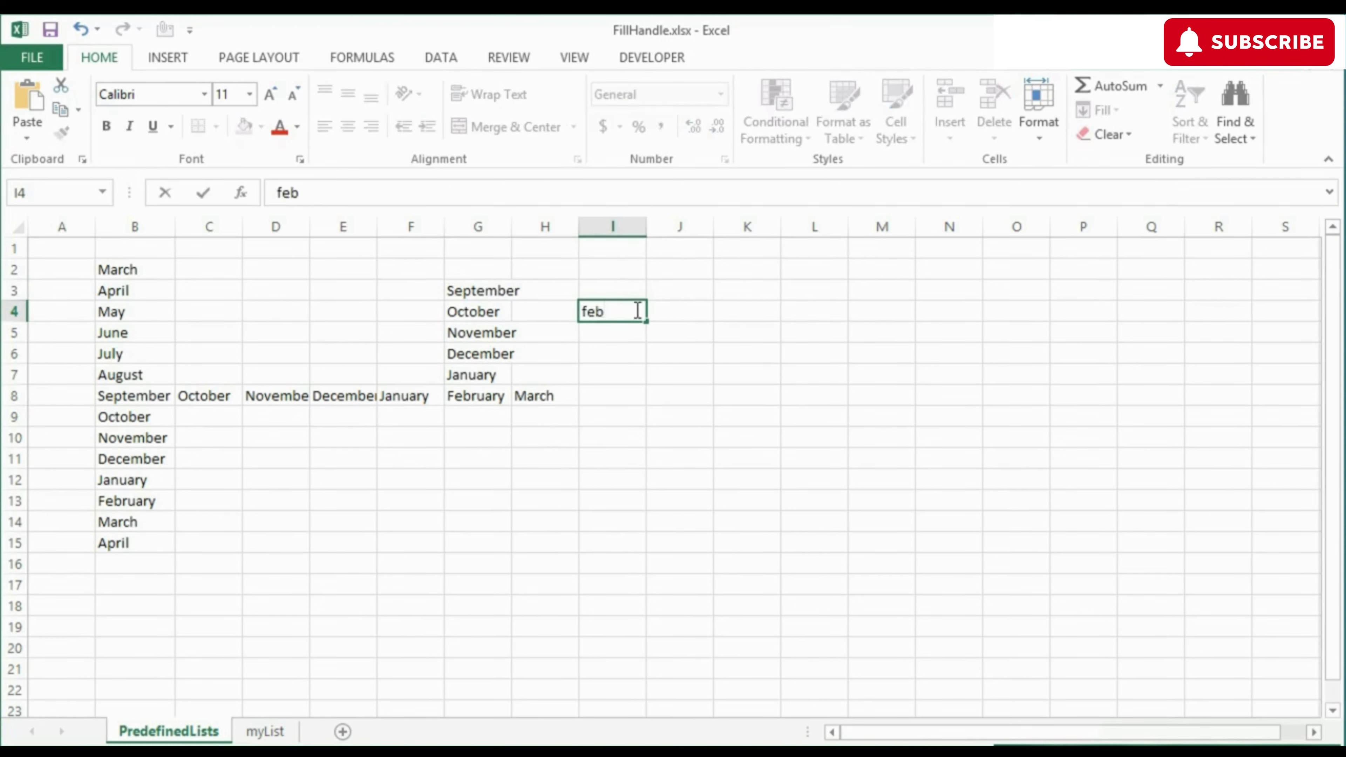
pyautogui.press('Return')
pyautogui.click(628, 306)
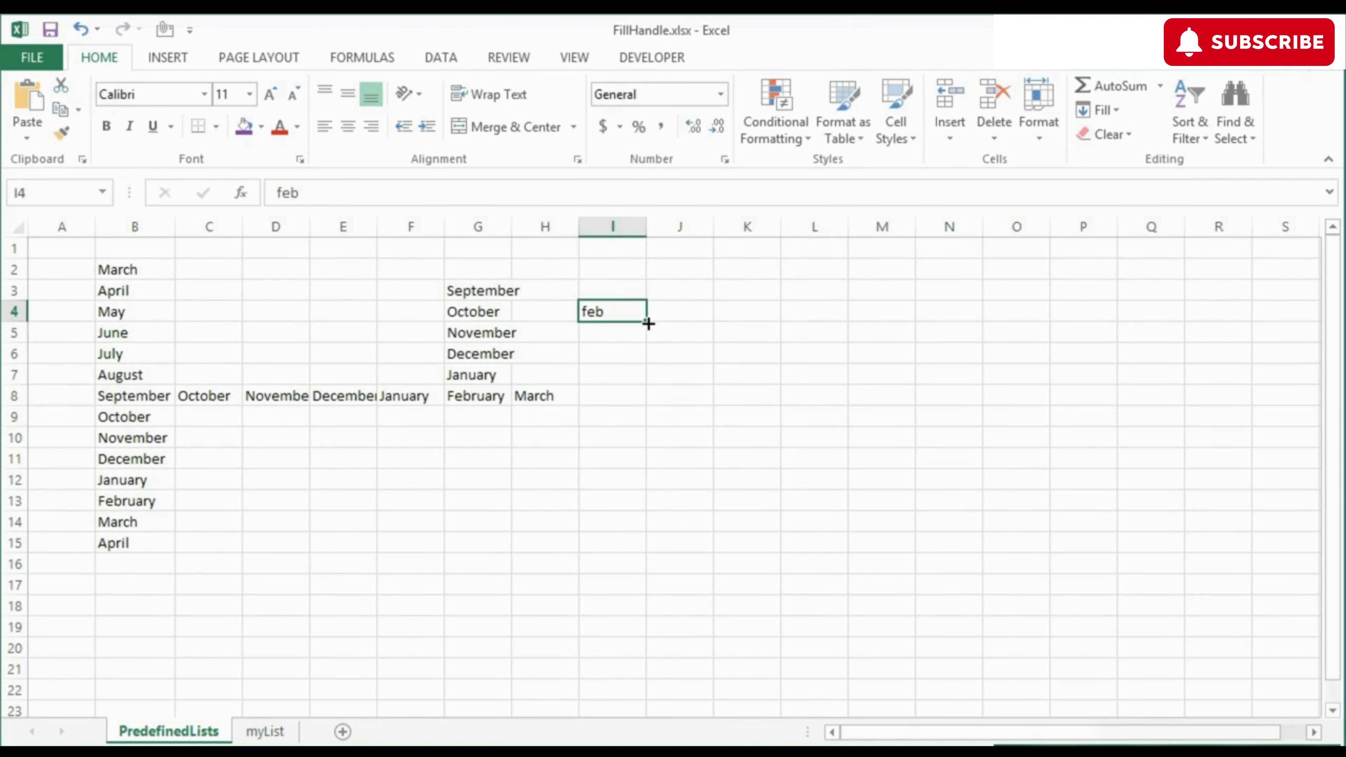
pyautogui.moveTo(646, 321); pyautogui.dragTo(648, 468)
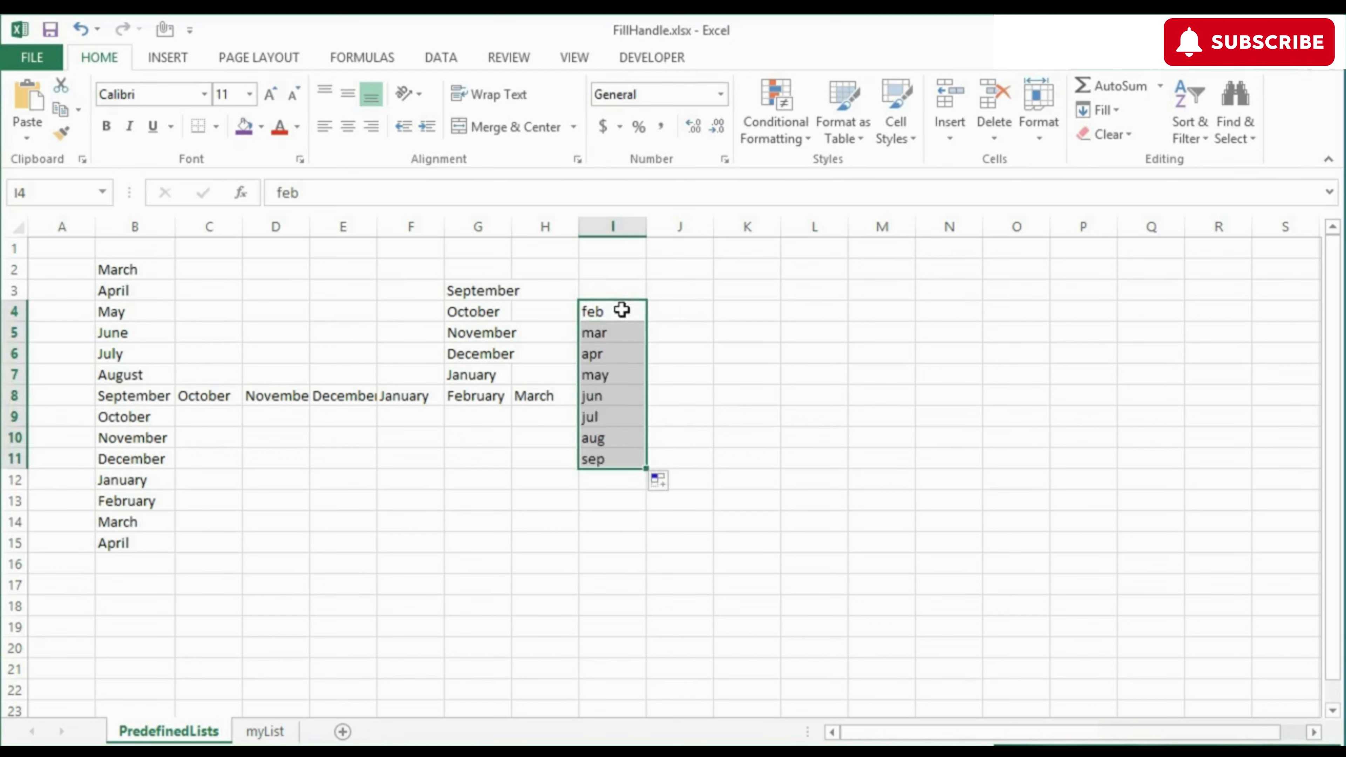
pyautogui.click(622, 310)
pyautogui.moveTo(647, 321); pyautogui.dragTo(845, 318)
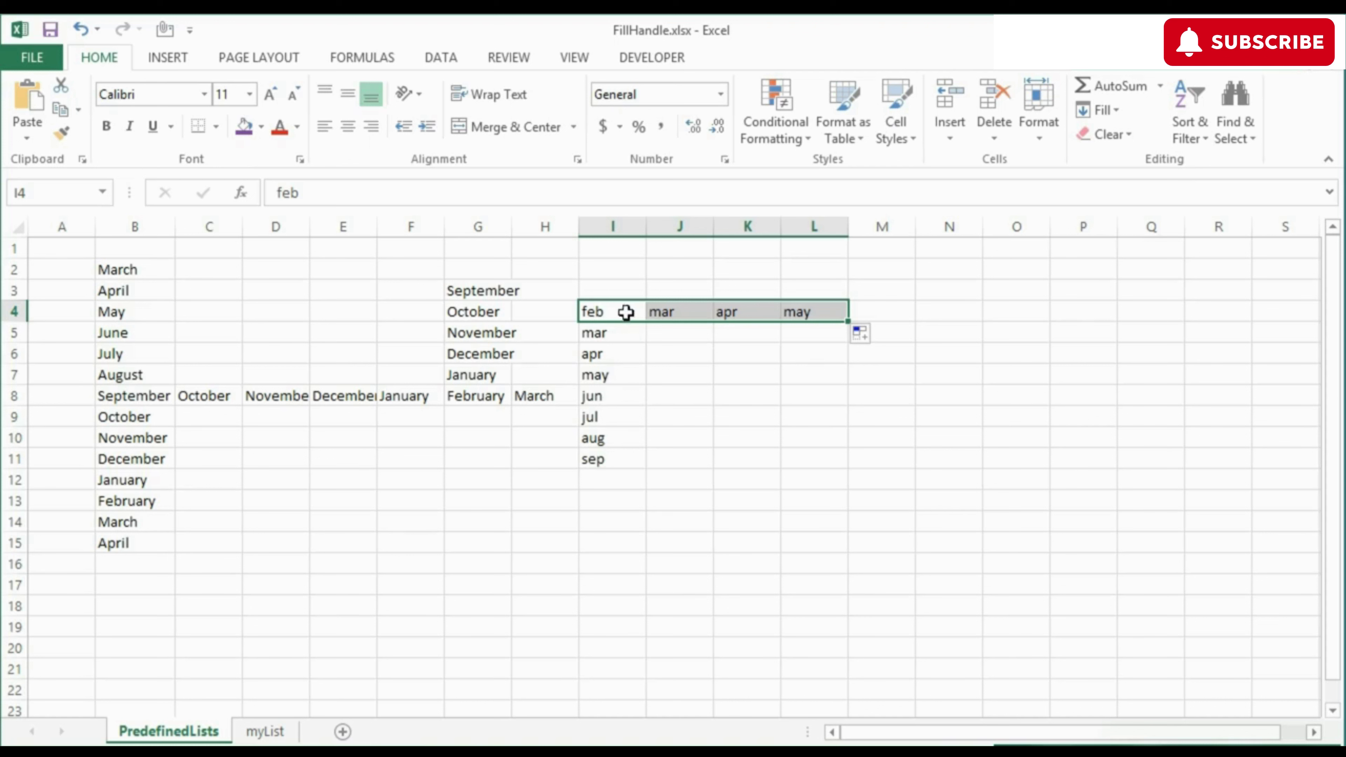
# - Fill the abbreviated months backwards from feb in I4, up to I2 and left to E4
pyautogui.click(625, 313)
pyautogui.moveTo(645, 322); pyautogui.dragTo(640, 265)
pyautogui.click(644, 319)
pyautogui.moveTo(645, 319); pyautogui.dragTo(319, 301)
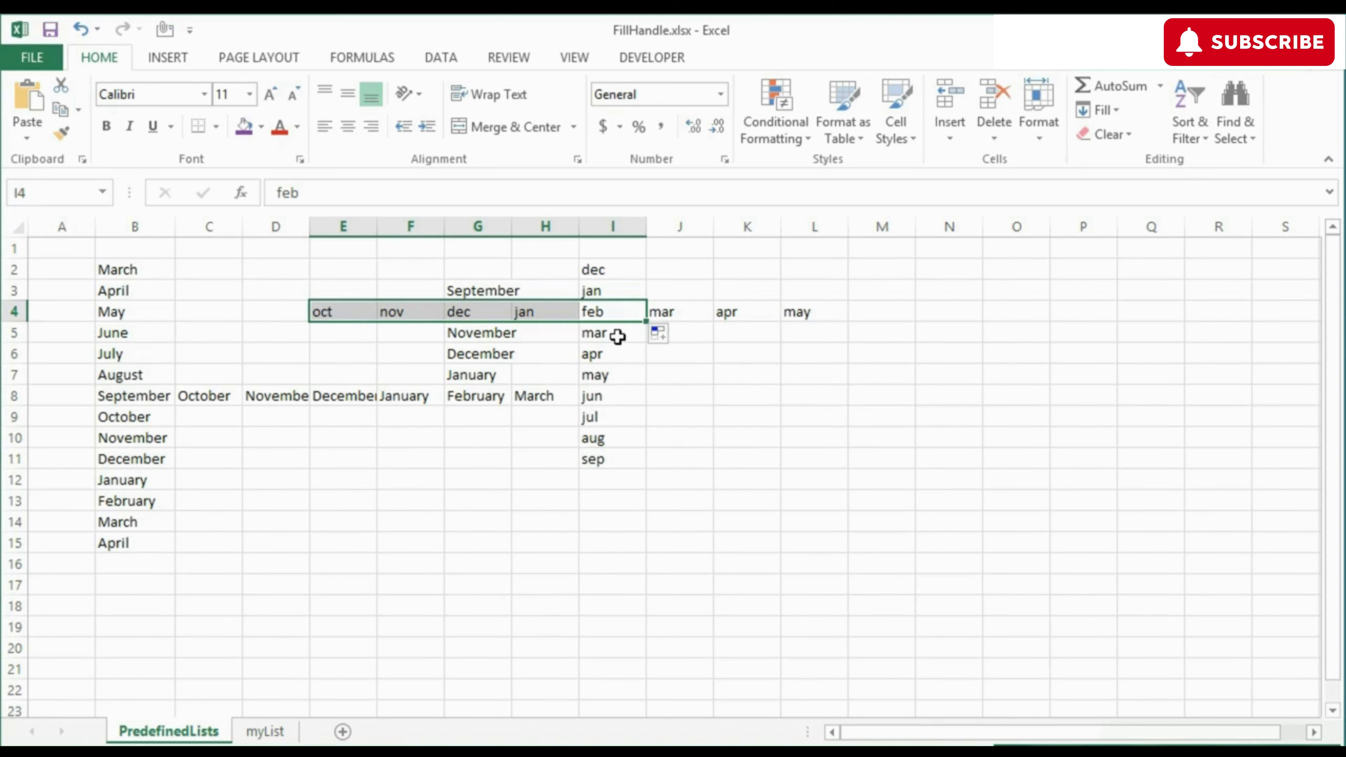
# - Enter FEB in E12 and fill the series down to E19, then from MAY in E15 right to I15
pyautogui.click(343, 481)
pyautogui.write('FEB')
pyautogui.press('Return')
pyautogui.click(343, 481)
pyautogui.moveTo(377, 490); pyautogui.dragTo(377, 628)
pyautogui.click(344, 544)
pyautogui.moveTo(376, 553); pyautogui.dragTo(657, 543)
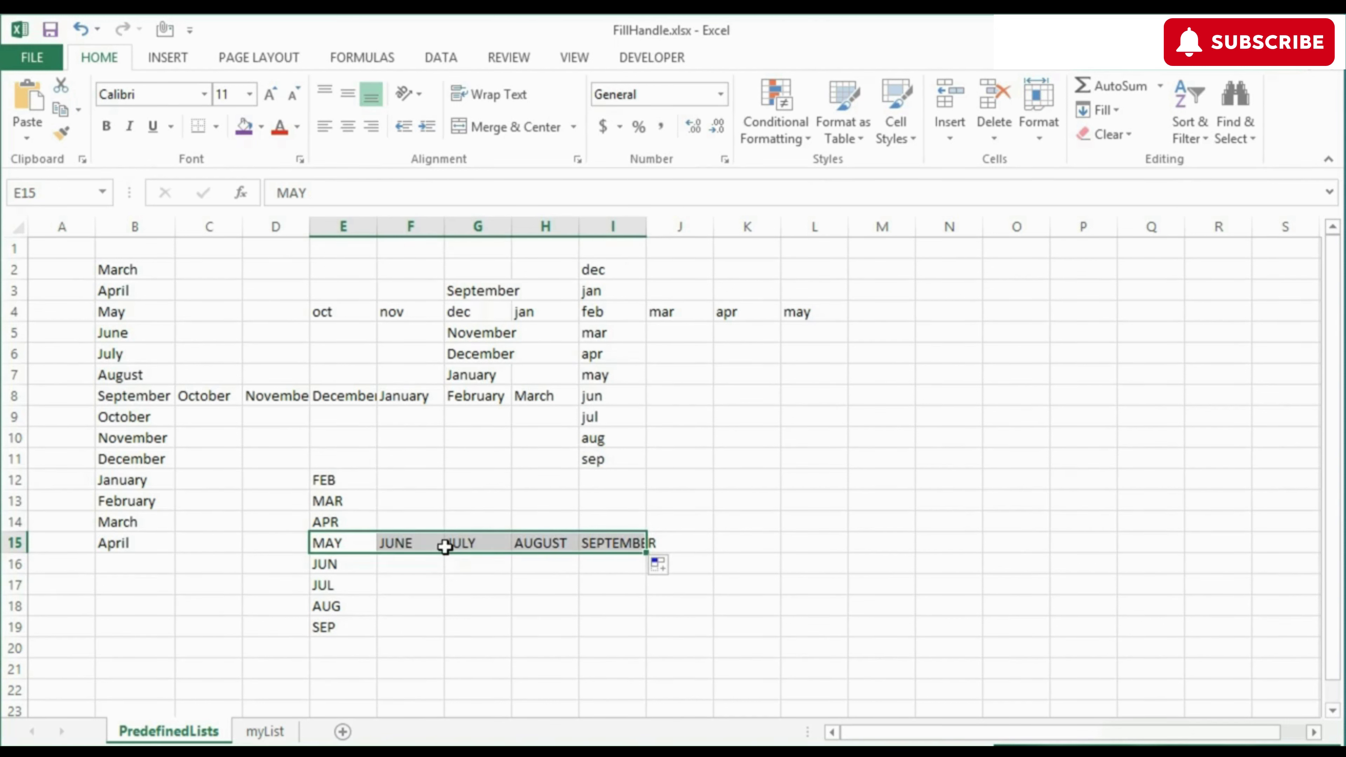
# - Check the months across E15:I15, and fill the series from JUL in E17 right to I17
pyautogui.click(354, 545)
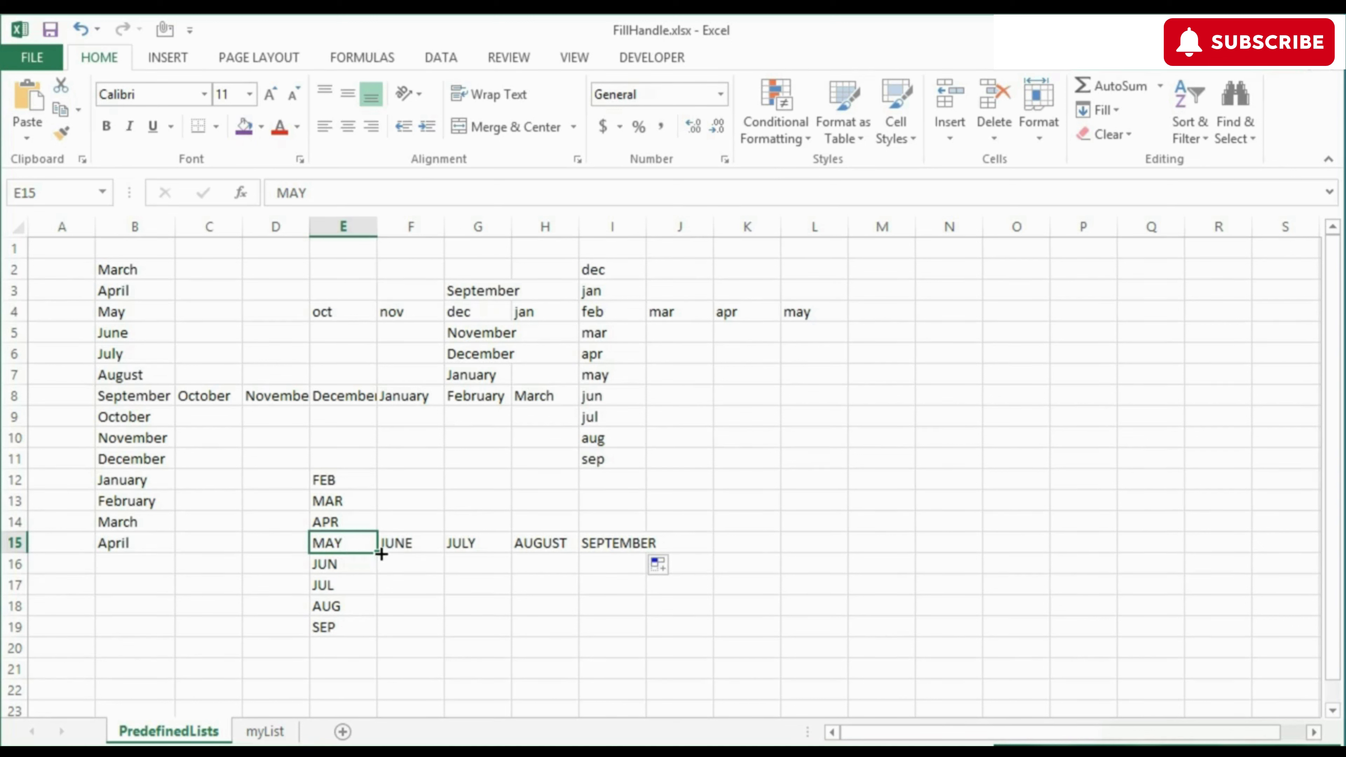
pyautogui.click(422, 548)
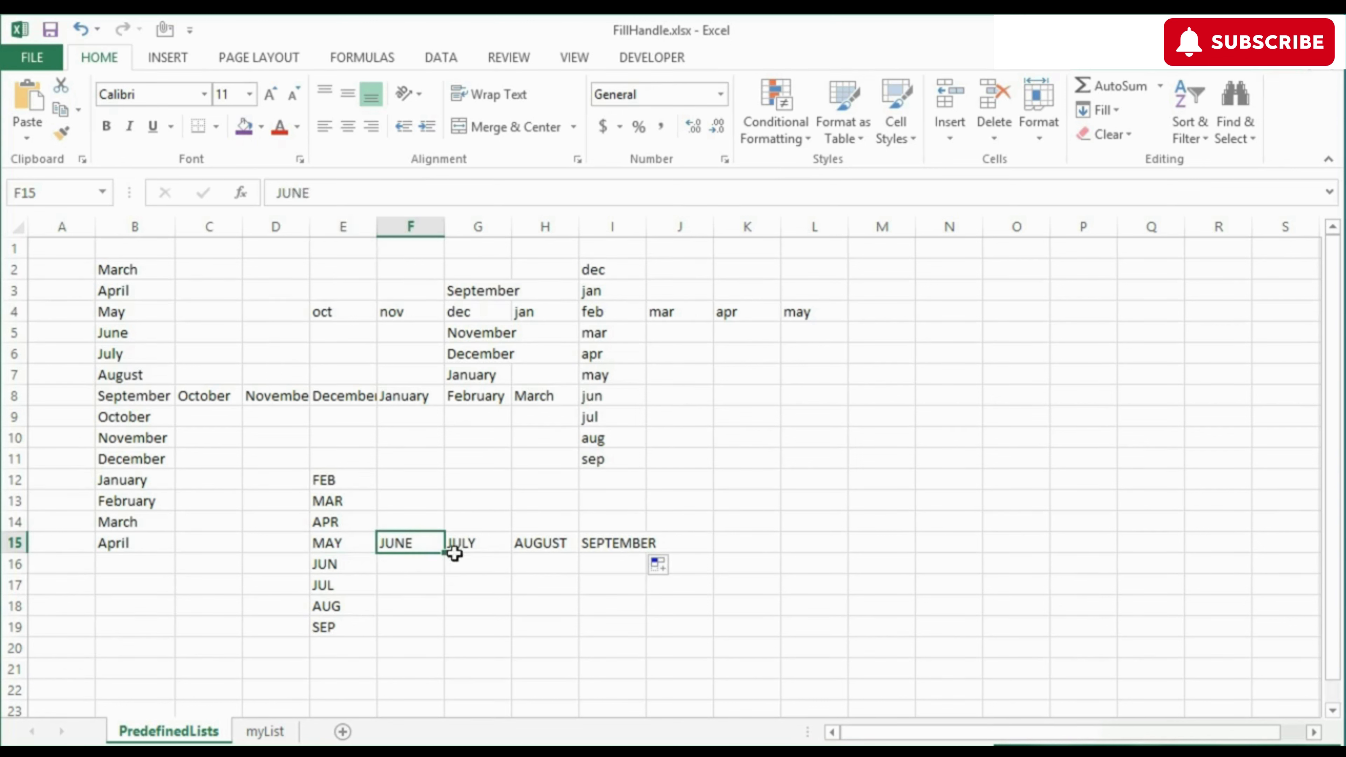
pyautogui.click(466, 544)
pyautogui.click(535, 544)
pyautogui.click(609, 540)
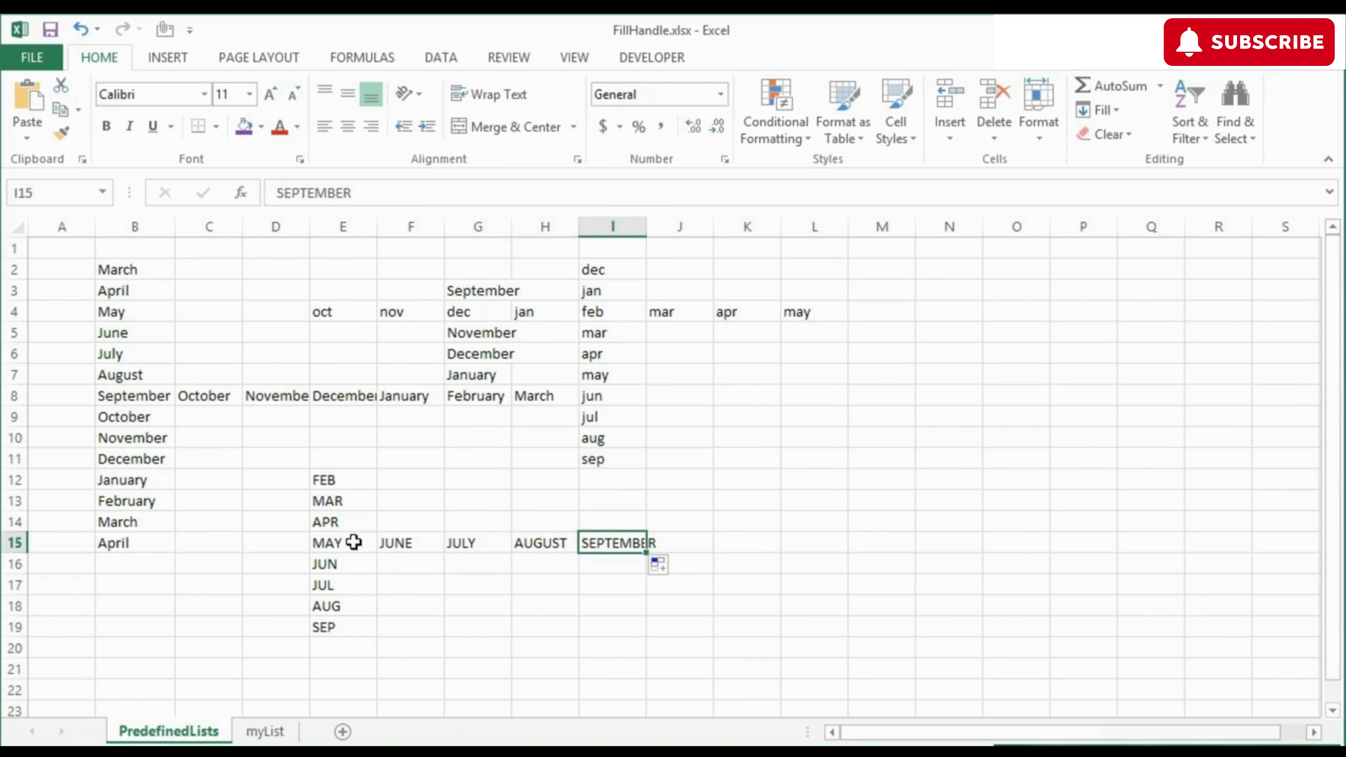
pyautogui.click(355, 544)
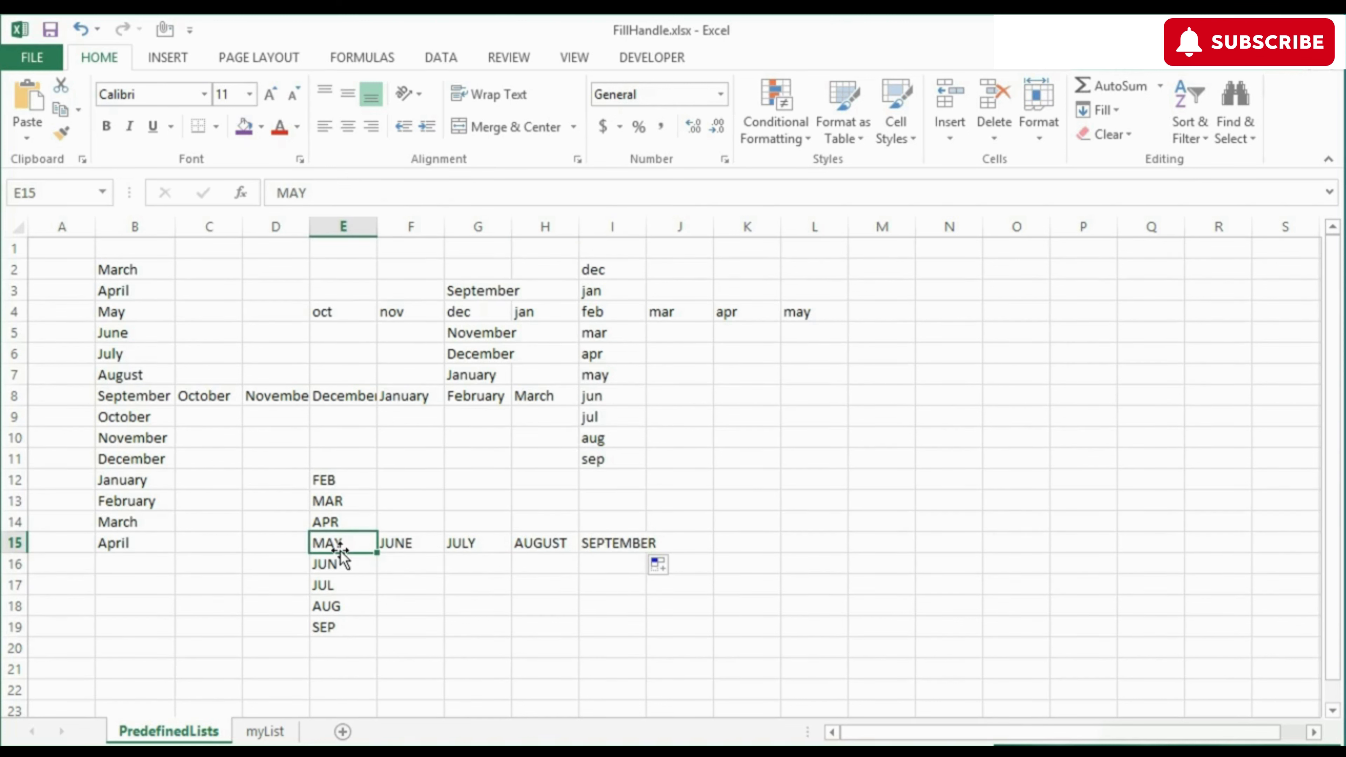
pyautogui.click(351, 585)
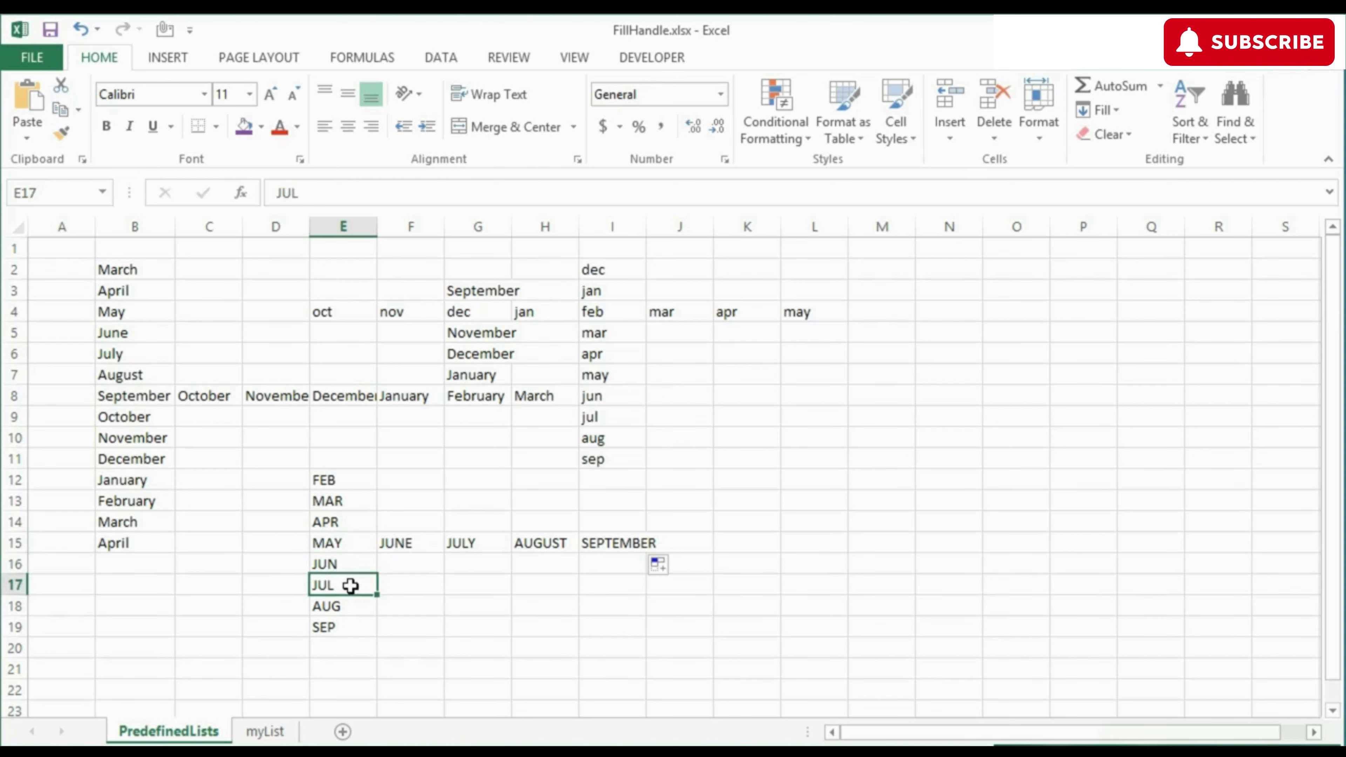
pyautogui.moveTo(378, 596); pyautogui.dragTo(636, 599)
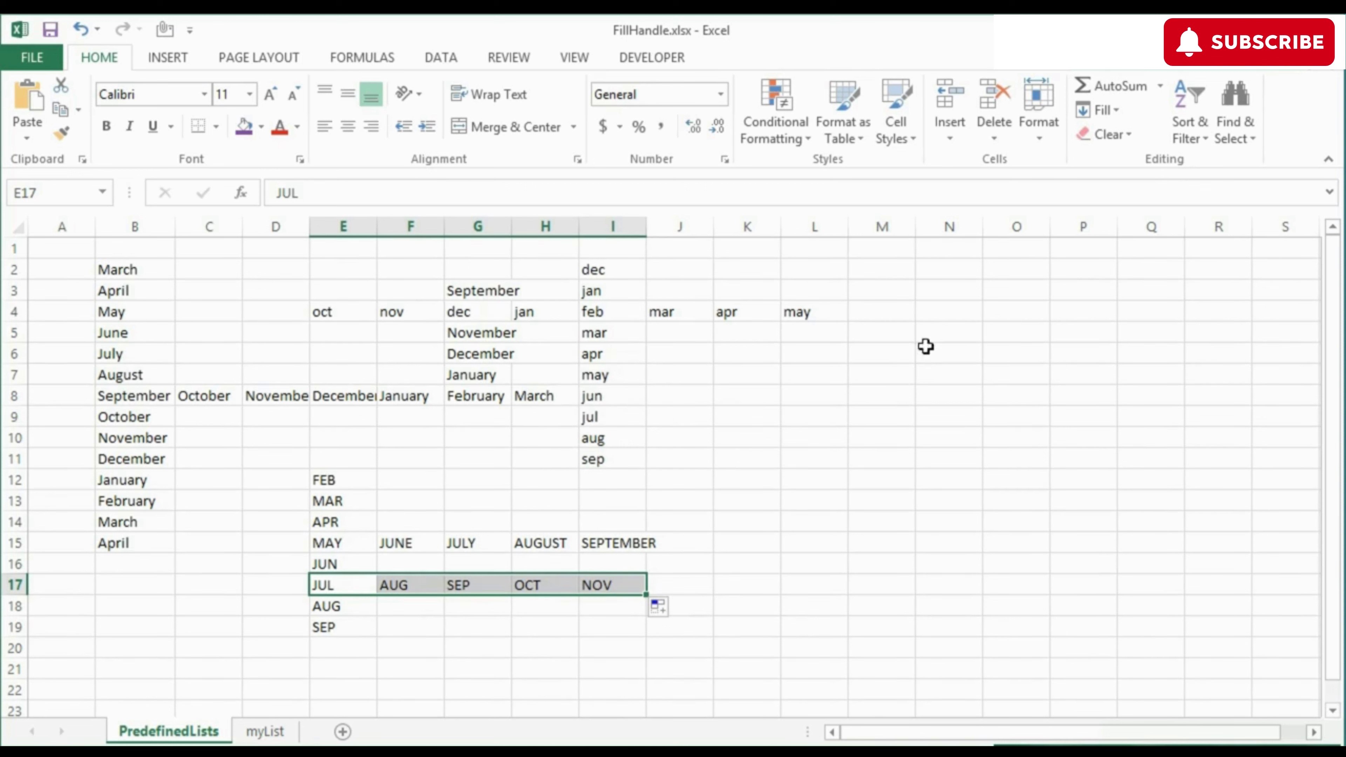
# - Enter Thursday in M2 and fill the weekday series down to M11
pyautogui.click(899, 273)
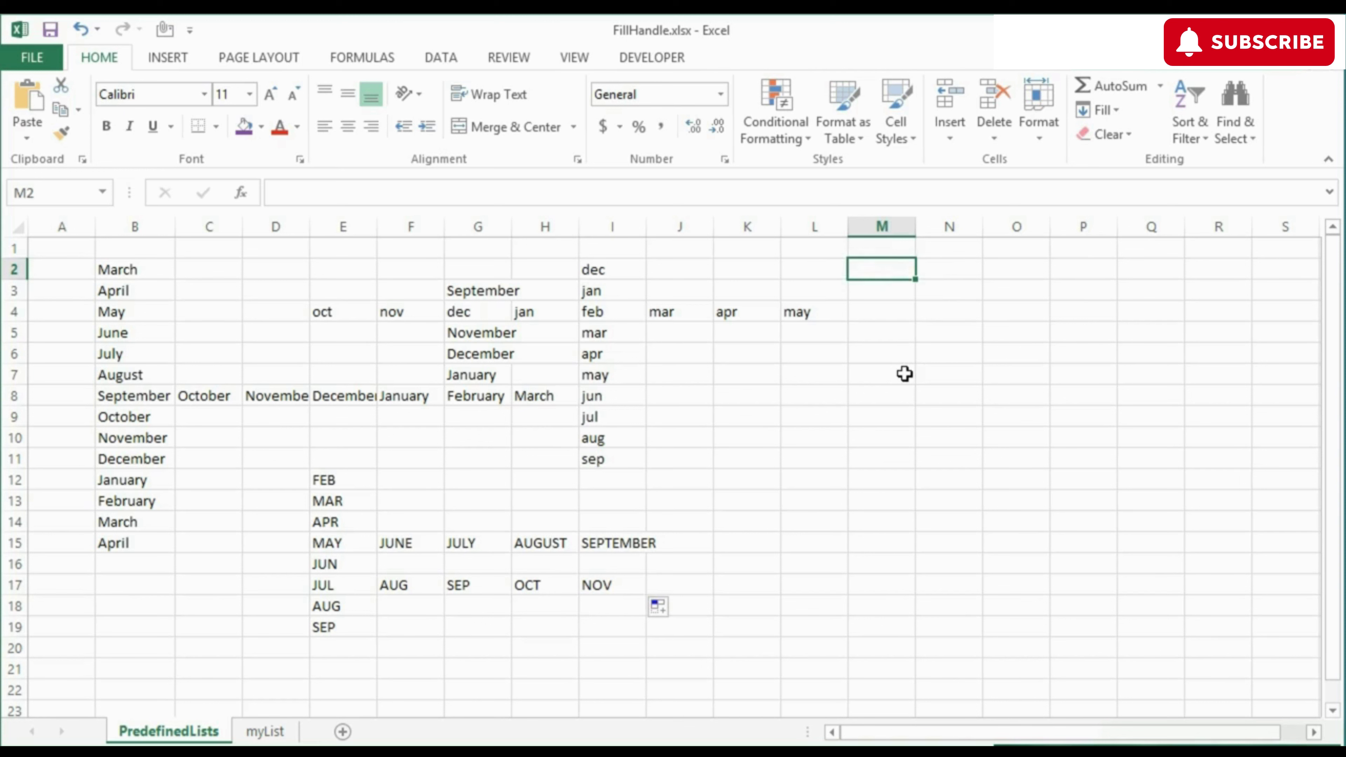
pyautogui.write('Thursday')
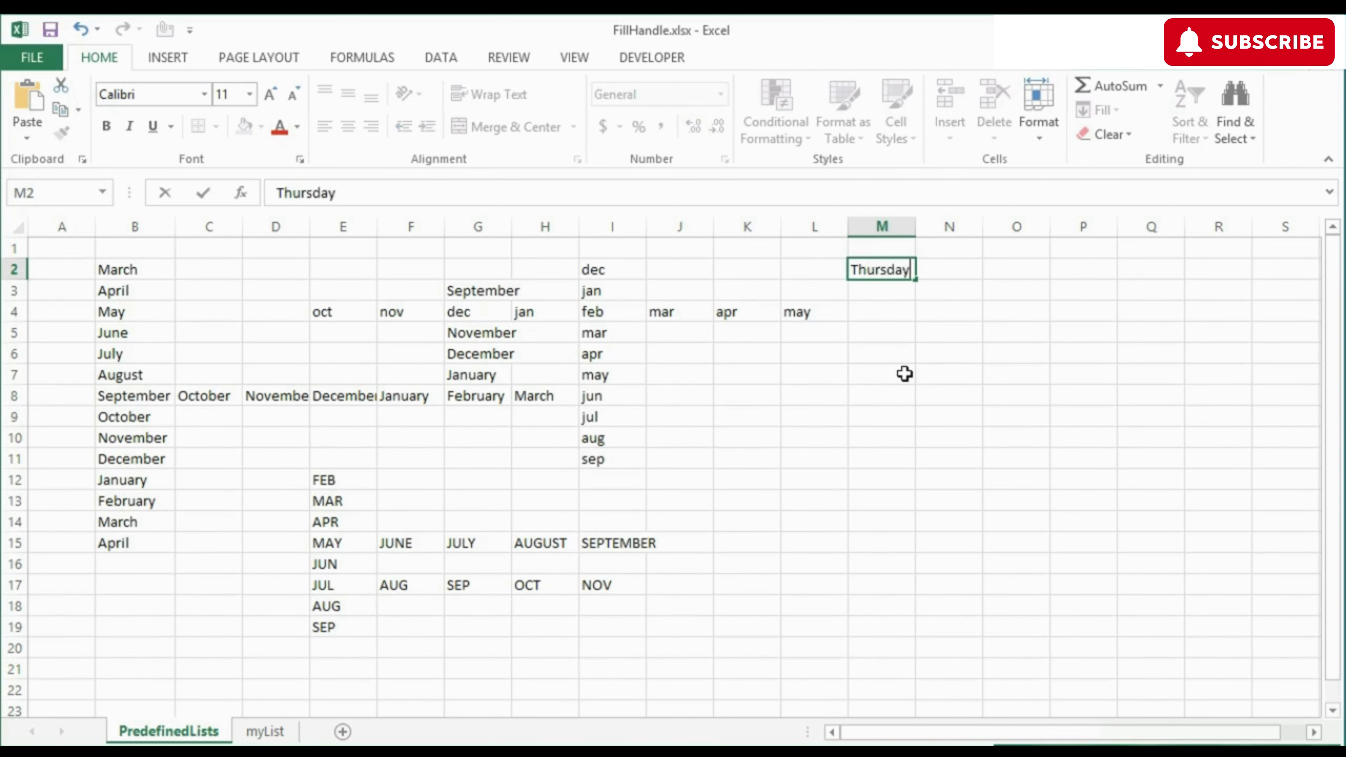
pyautogui.press('Return')
pyautogui.click(906, 274)
pyautogui.moveTo(915, 279); pyautogui.dragTo(893, 464)
# - Enter wed in O2 and fill the abbreviated weekday series down to O10
pyautogui.click(1016, 269)
pyautogui.write('wed')
pyautogui.press('Return')
pyautogui.click(1016, 269)
pyautogui.moveTo(1049, 280); pyautogui.dragTo(1037, 438)
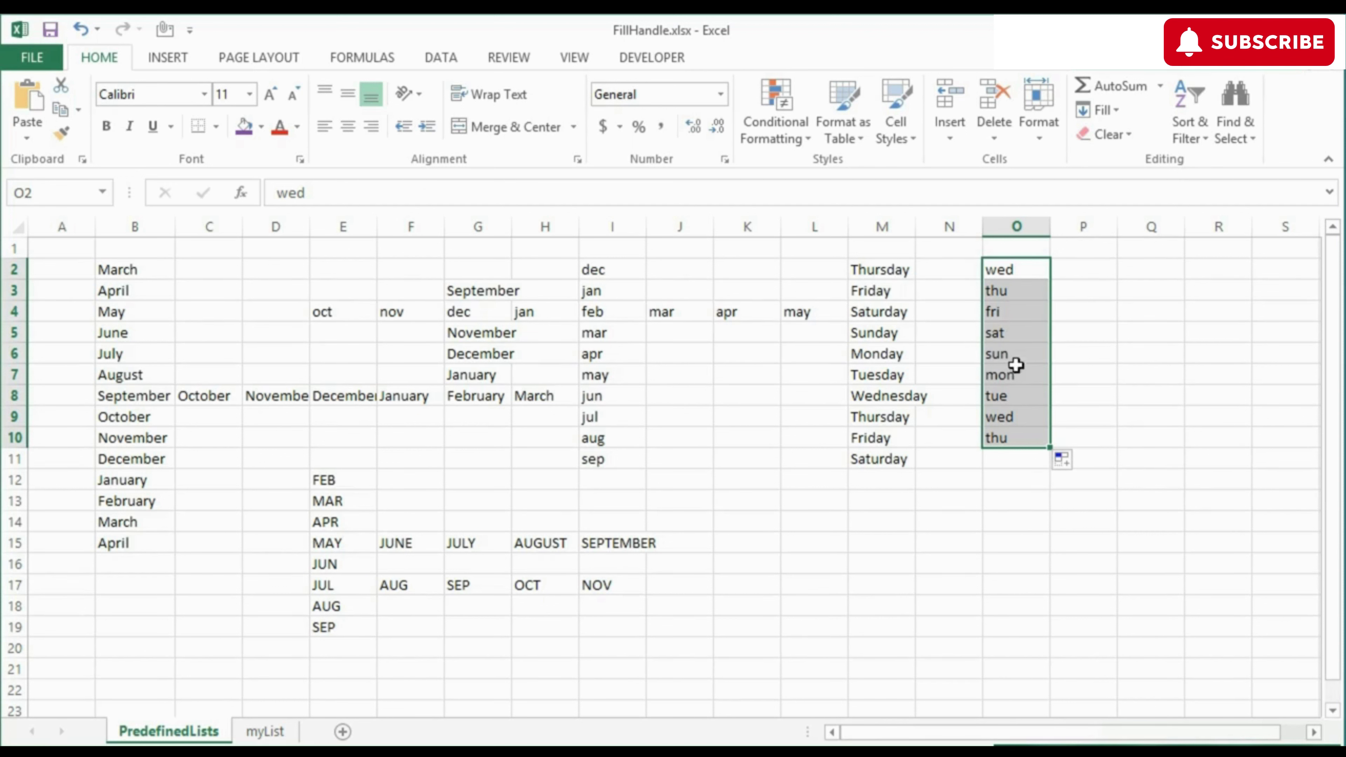
# - Fill the weekdays from sun in O6 right to R6 and left to K6, and from sat in N6 up to N2
pyautogui.click(1027, 353)
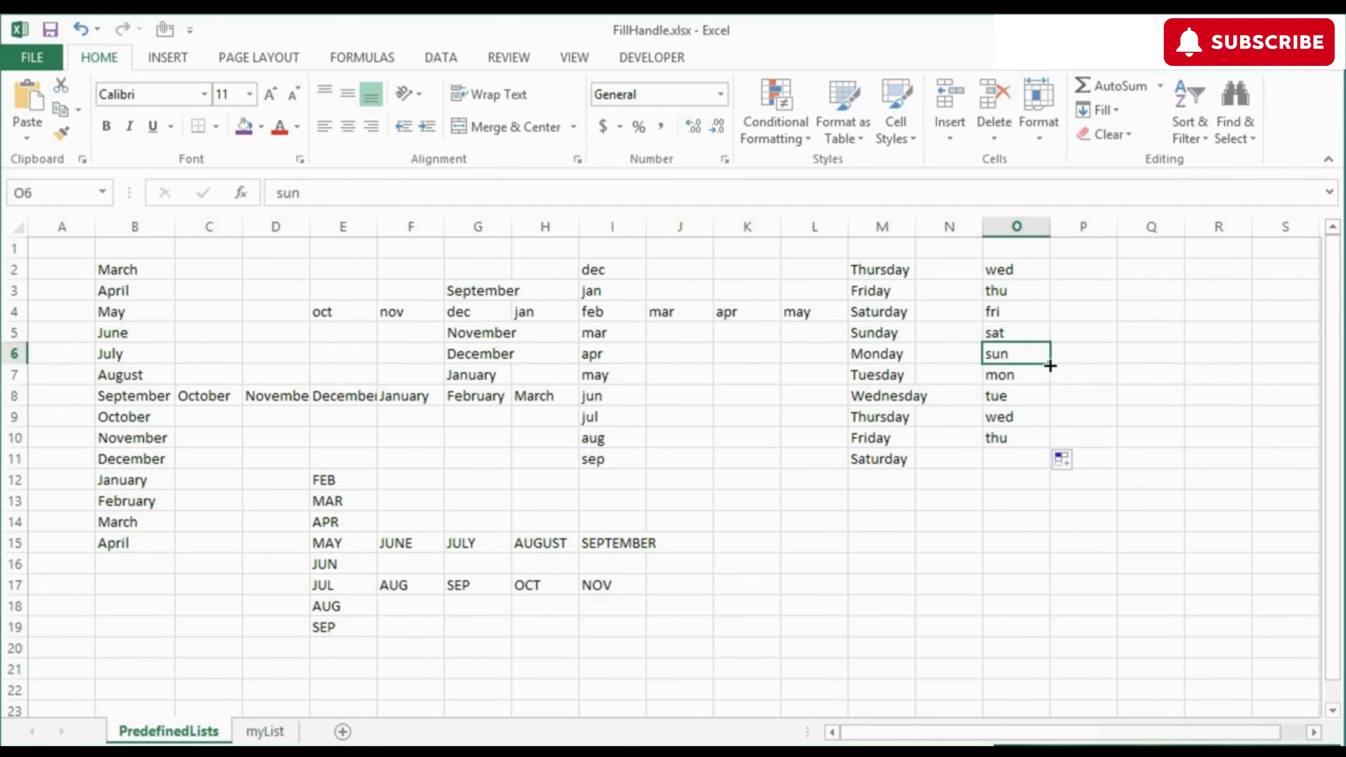
pyautogui.moveTo(1050, 366); pyautogui.dragTo(1229, 362)
pyautogui.click(1013, 351)
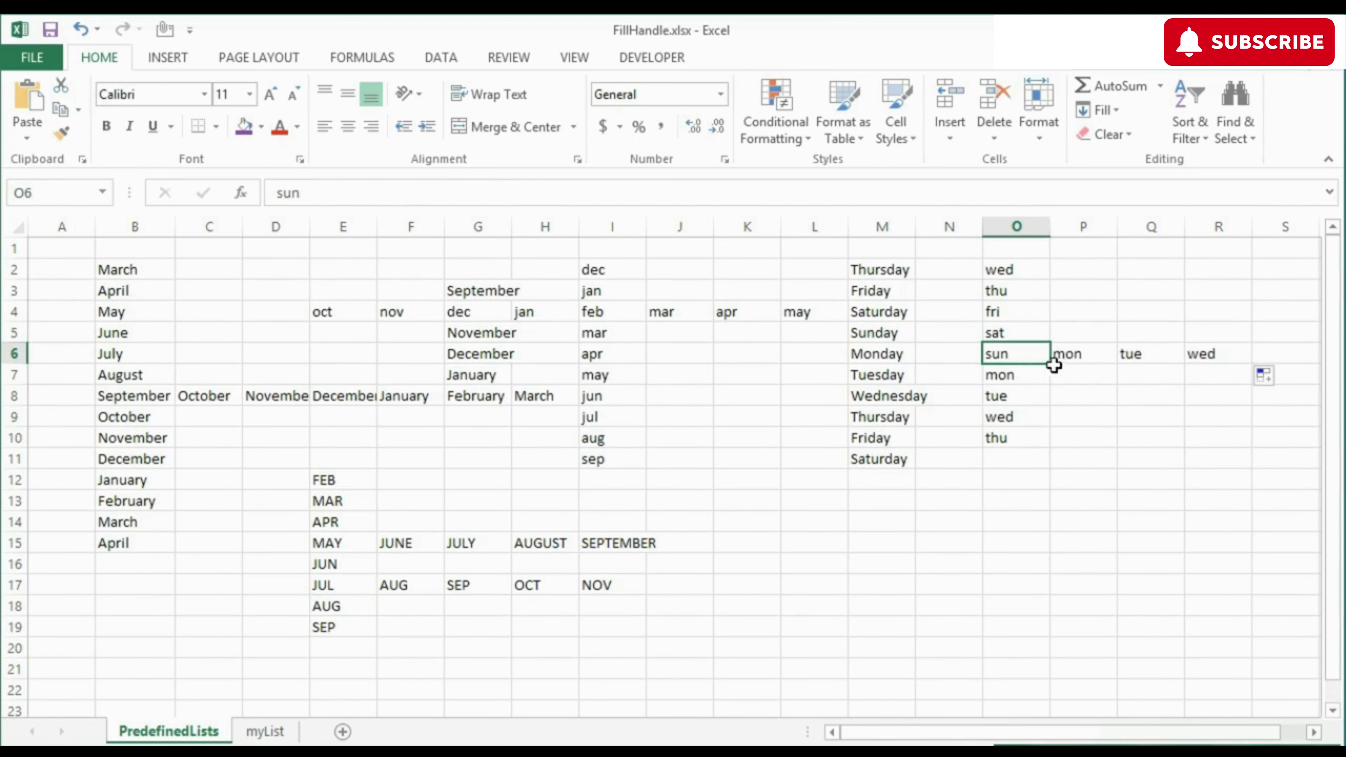
pyautogui.moveTo(1052, 366); pyautogui.dragTo(689, 364)
pyautogui.click(937, 358)
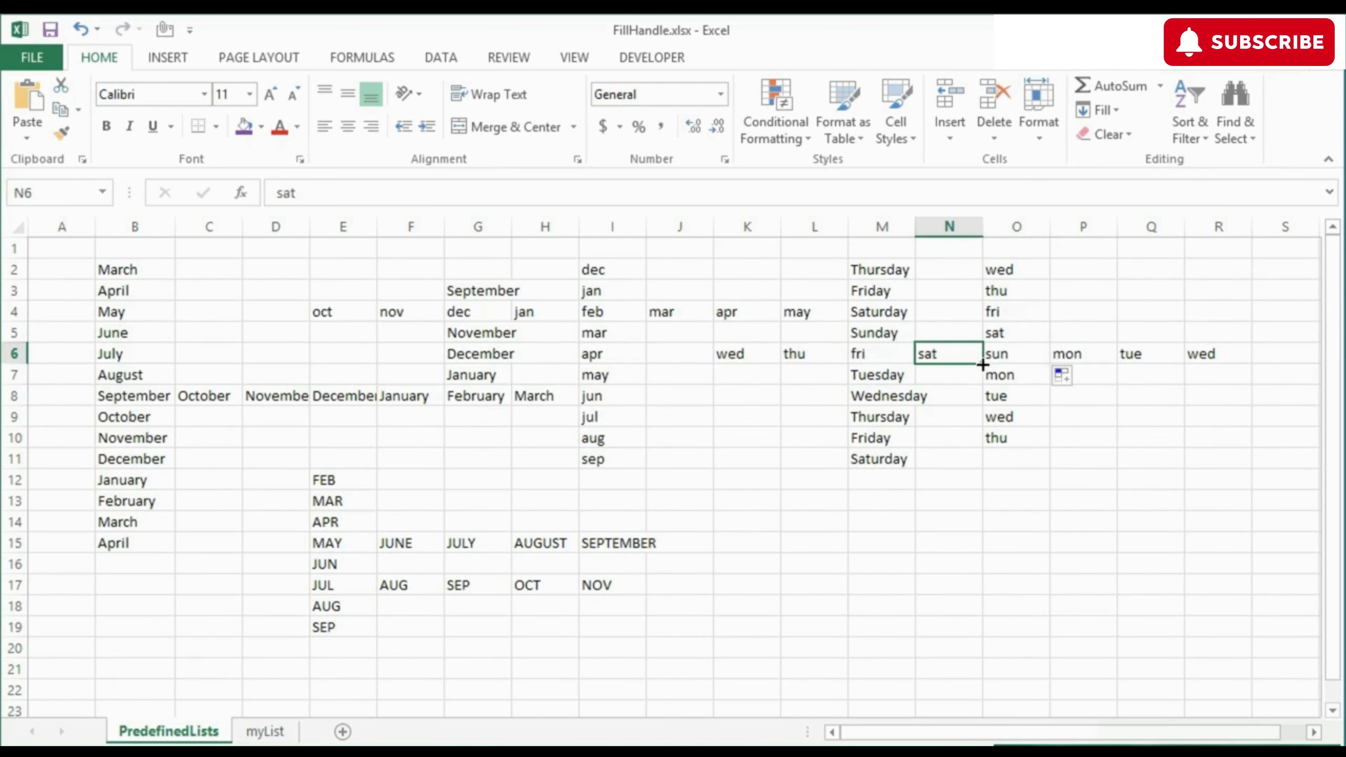
pyautogui.moveTo(982, 364); pyautogui.dragTo(961, 268)
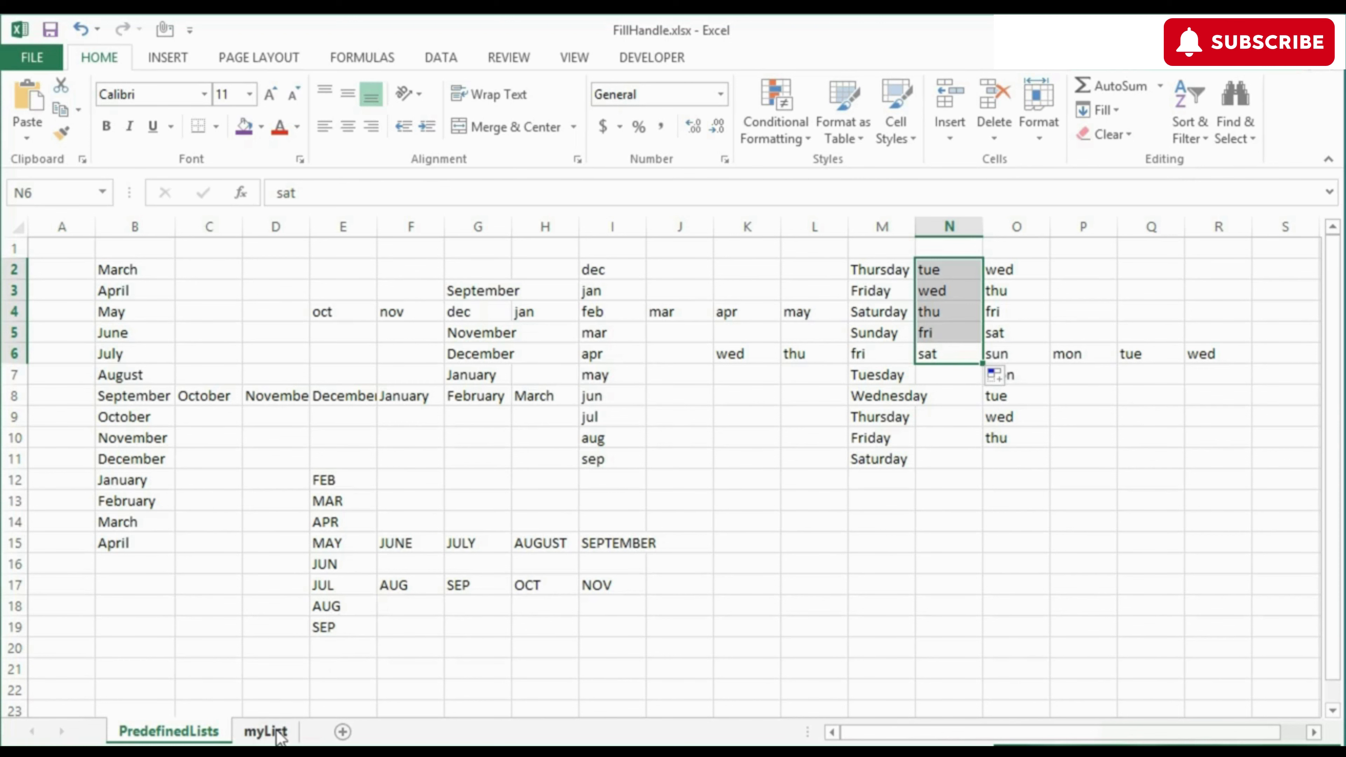
# - Switch to the myList sheet
pyautogui.click(265, 732)
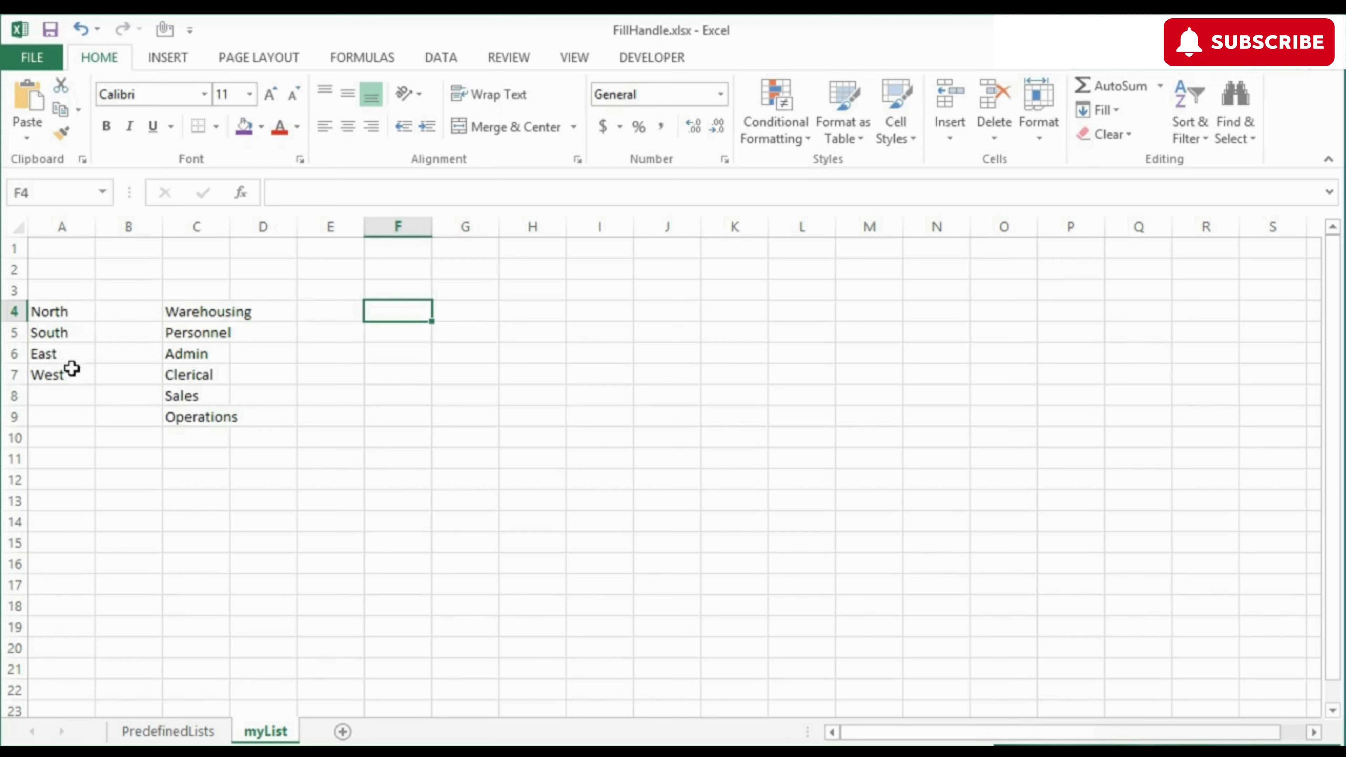
# - Try to fill the region list from North in A4 down to A7, and undo that fill
pyautogui.click(74, 314)
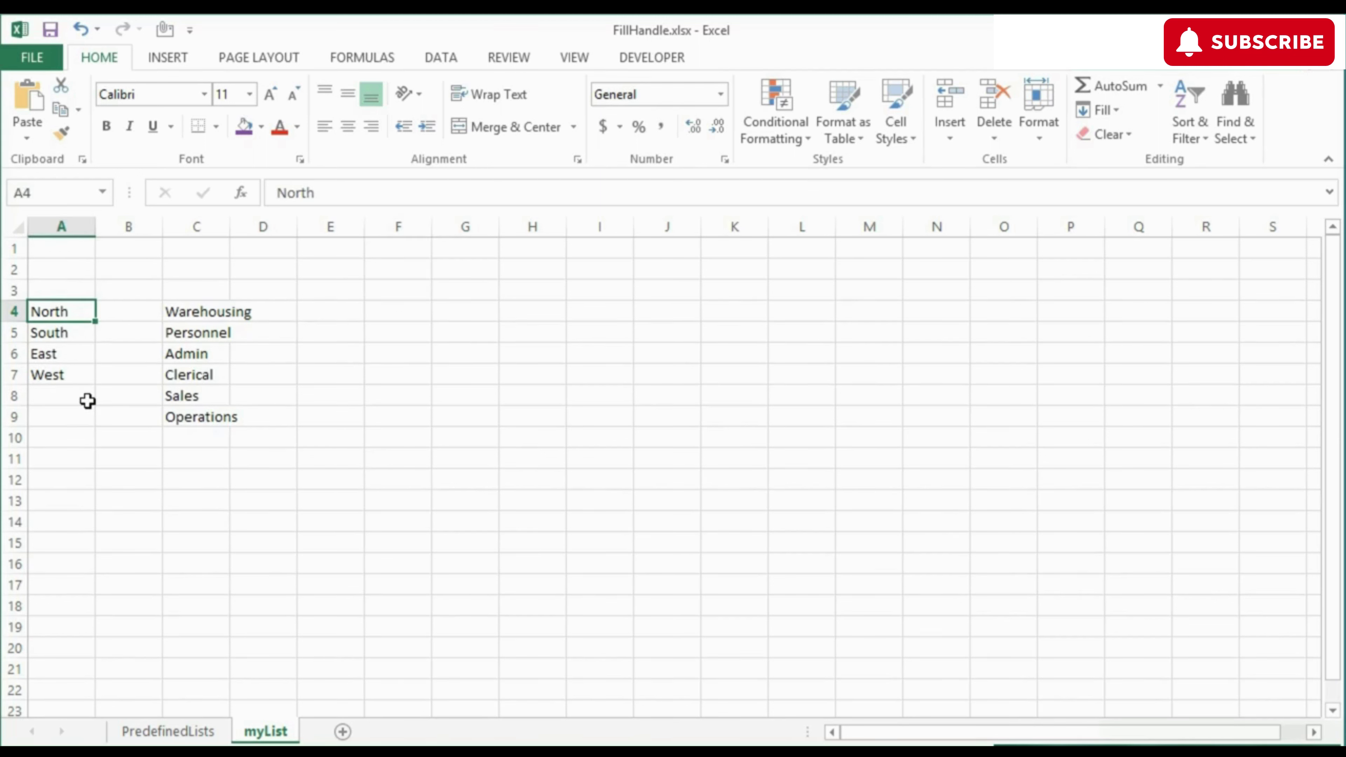
pyautogui.moveTo(95, 322); pyautogui.dragTo(93, 381)
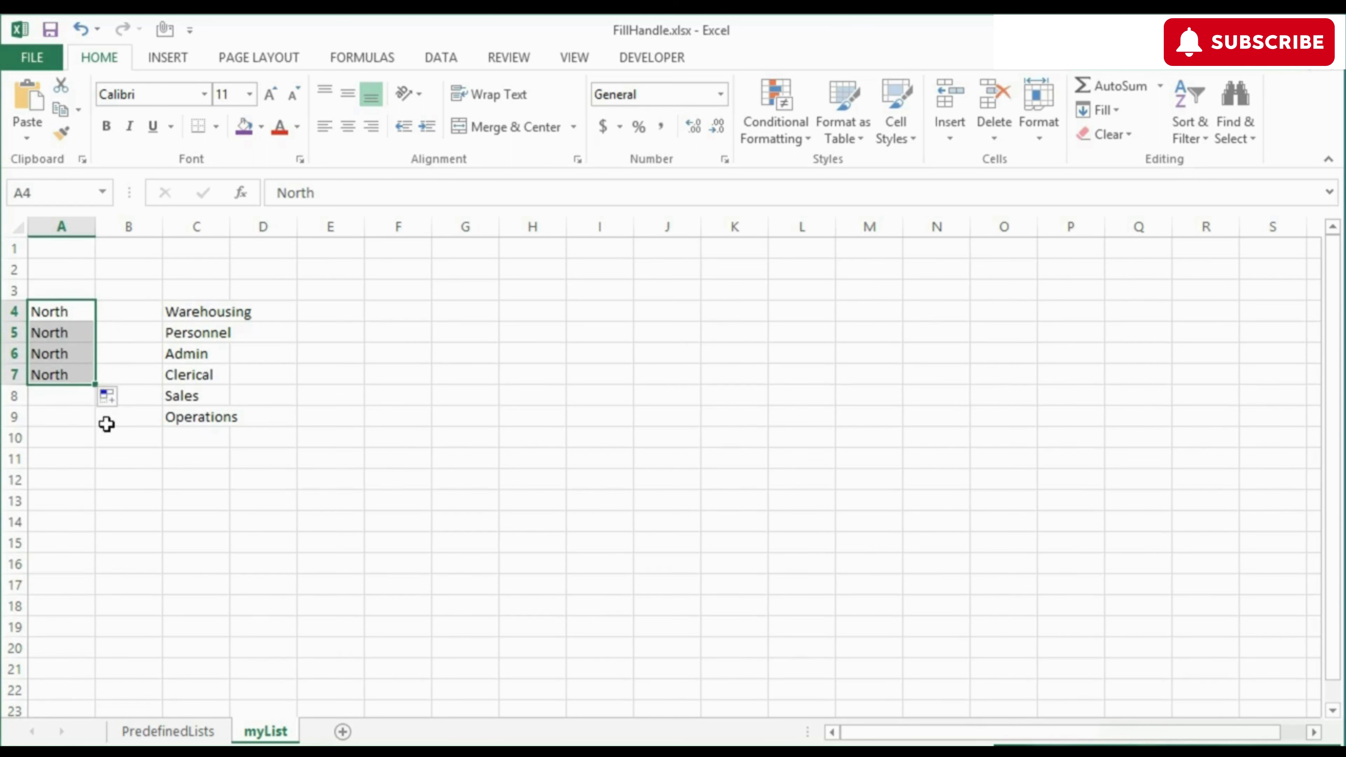
pyautogui.click(81, 30)
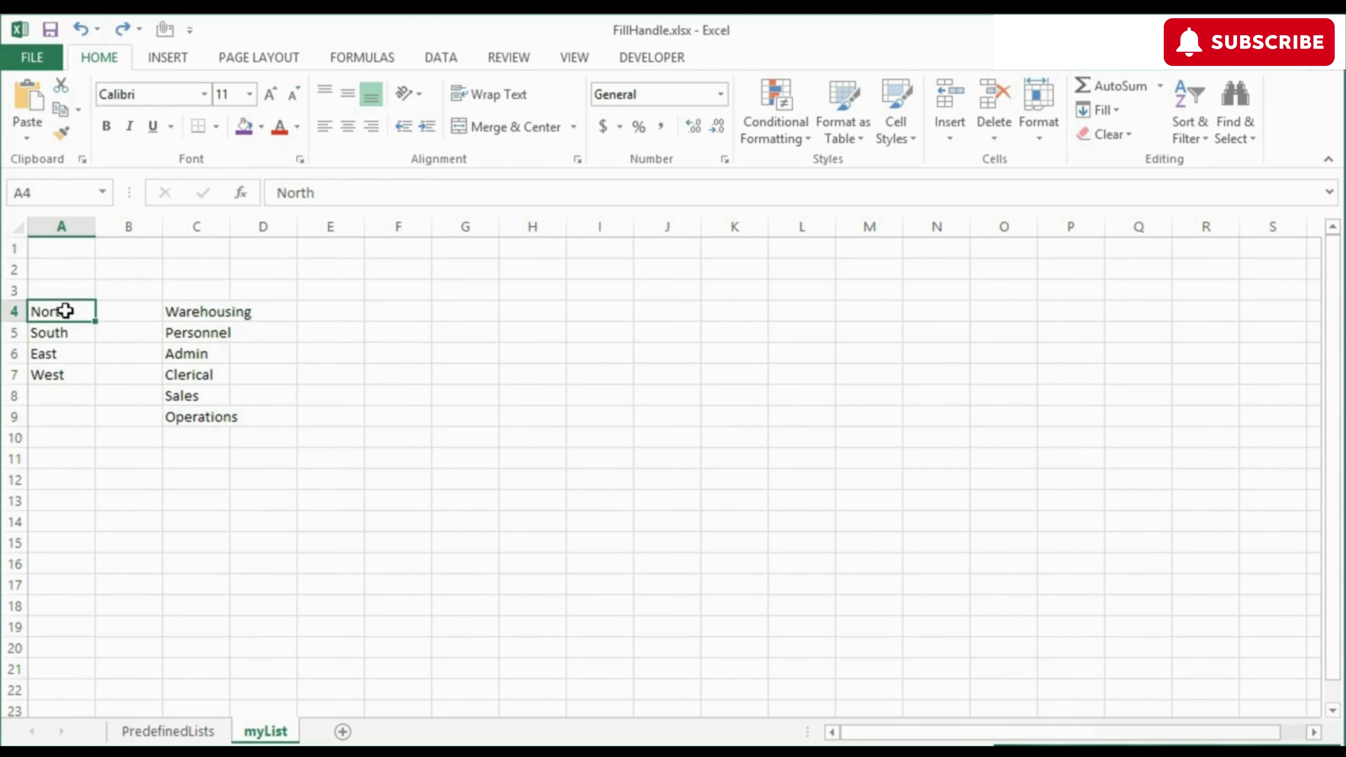
# - Open the Custom Lists dialog from the Excel options with the region cells A4:A7 as the import range
pyautogui.moveTo(65, 310); pyautogui.dragTo(65, 374)
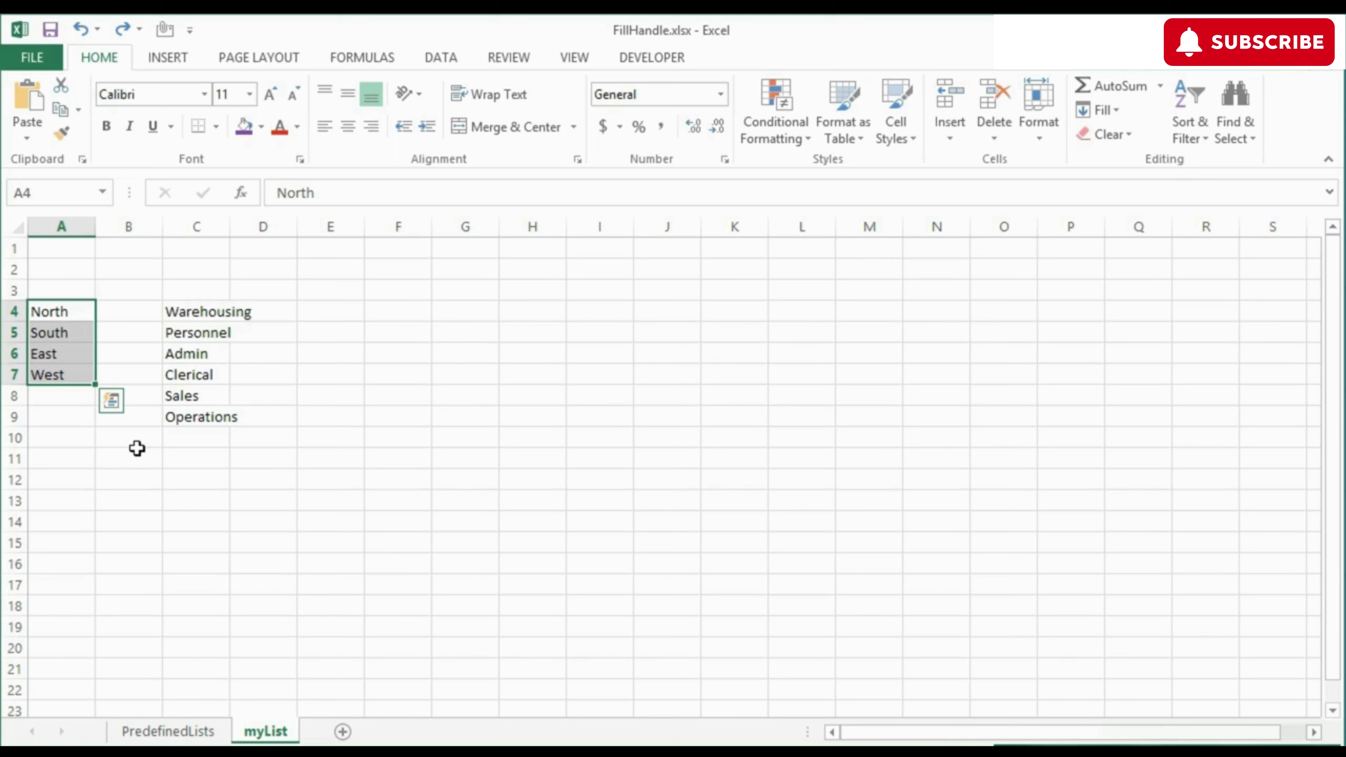
pyautogui.click(29, 57)
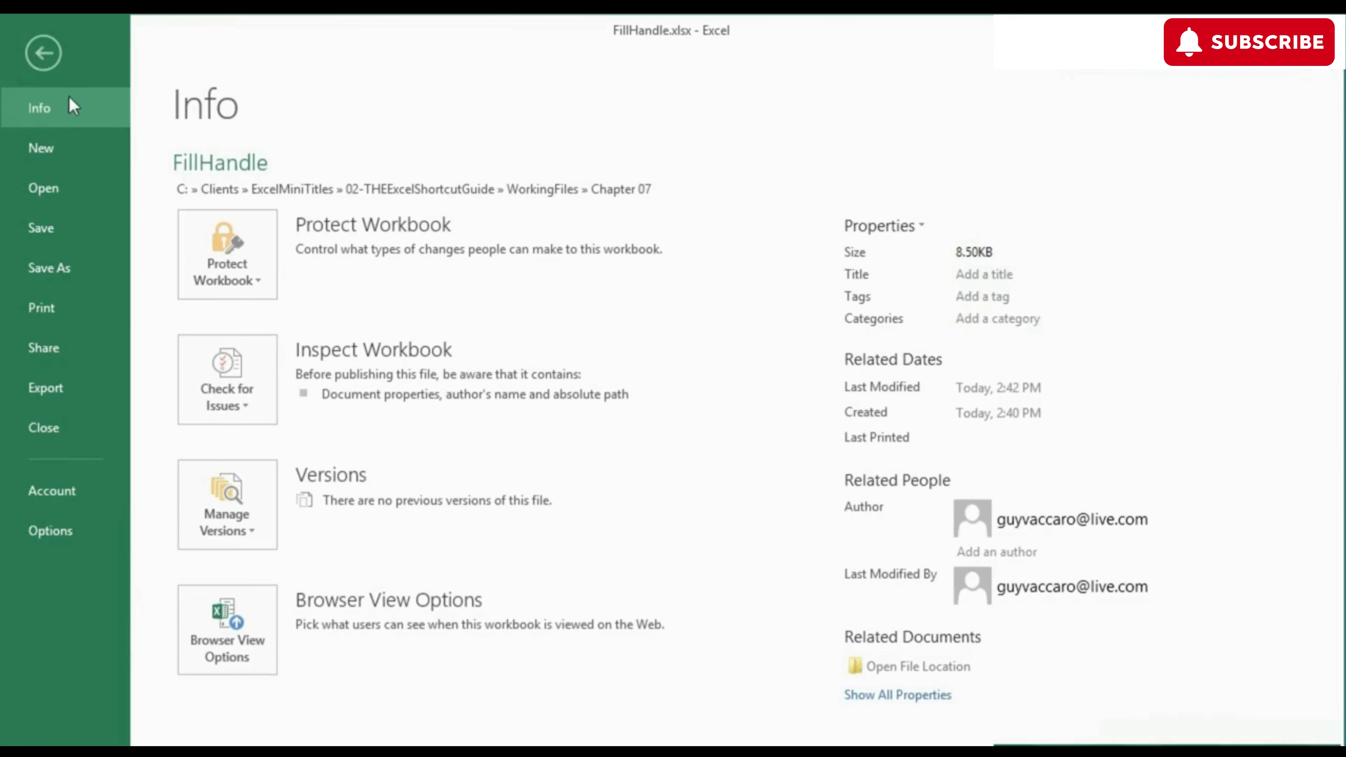
pyautogui.click(67, 531)
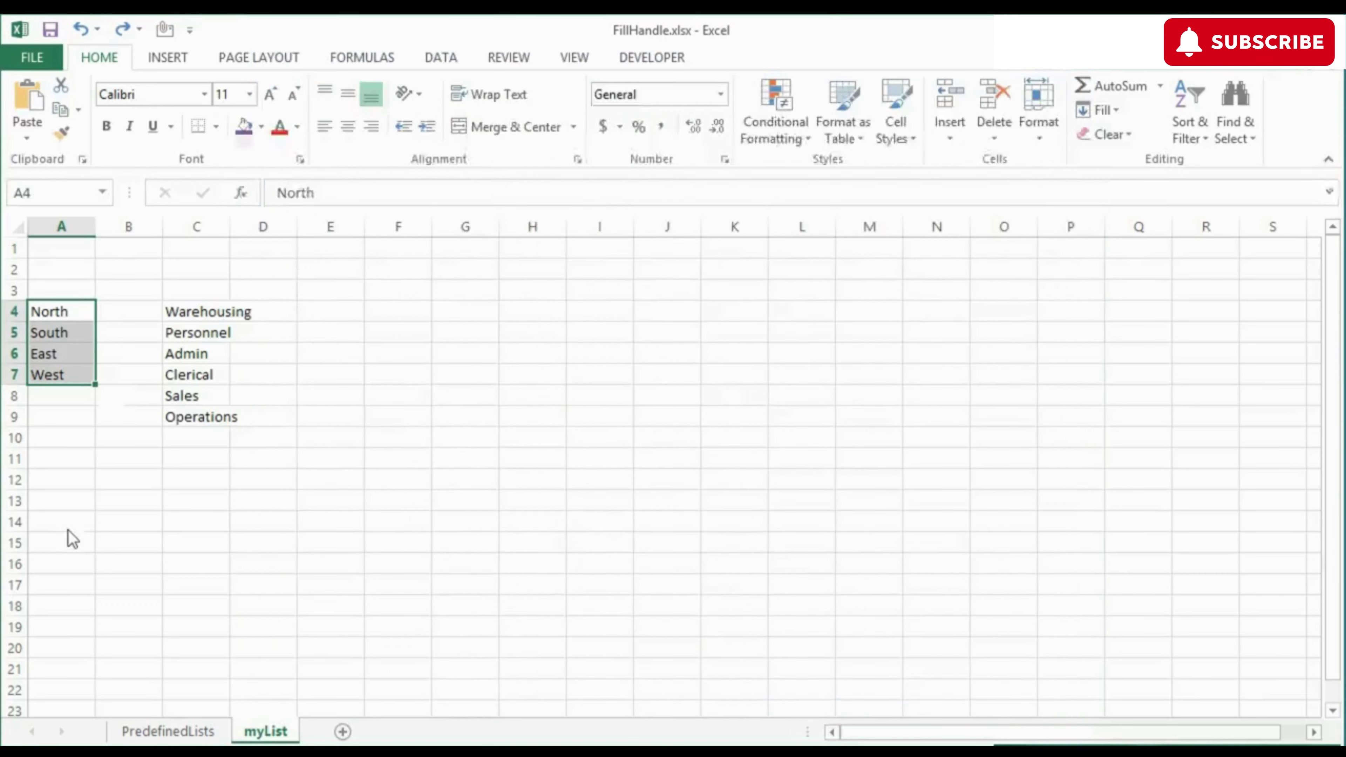
pyautogui.click(335, 237)
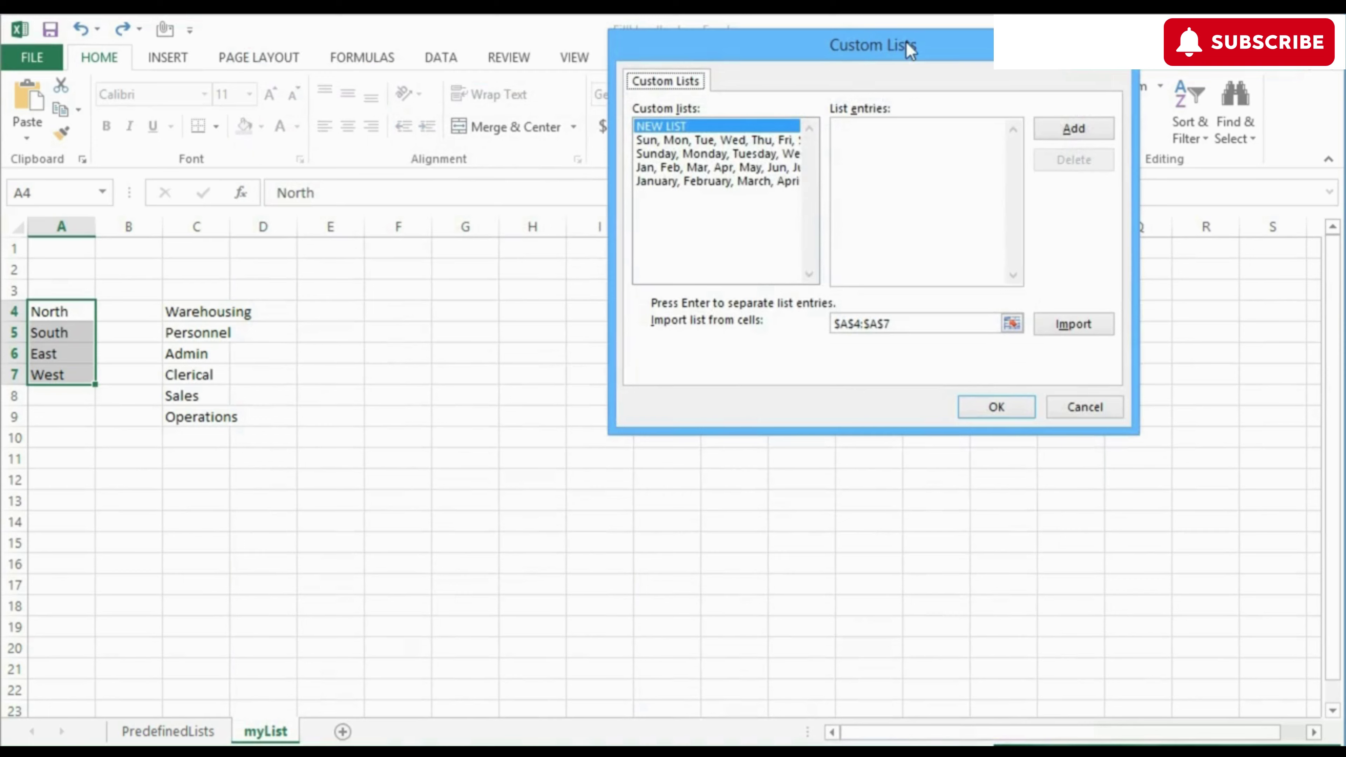
pyautogui.moveTo(906, 41); pyautogui.dragTo(724, 206)
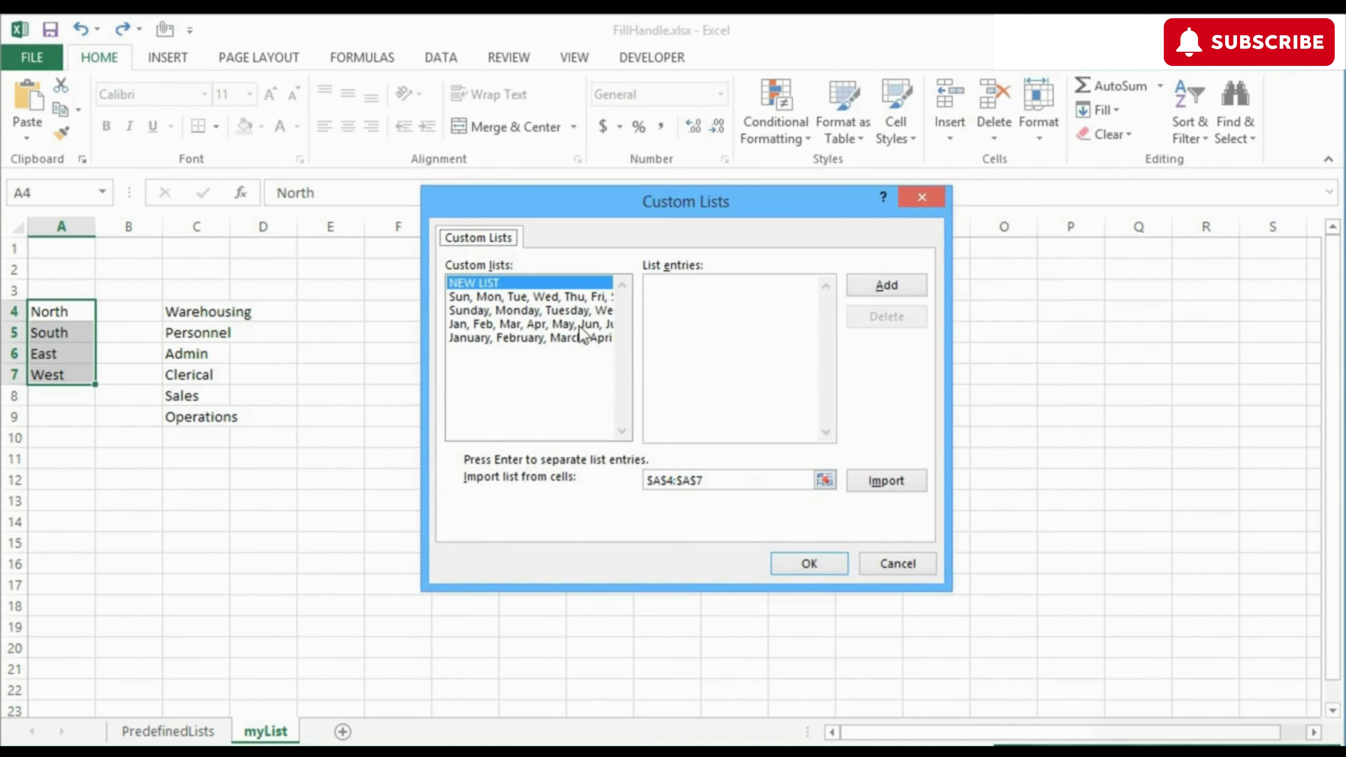